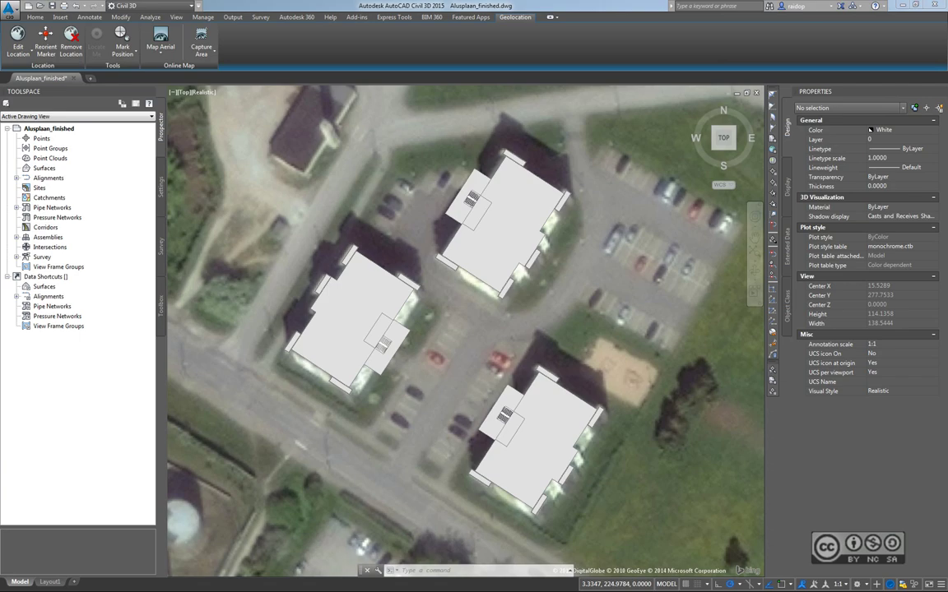
Step: Bring the Google Developers KML documentation page in Chrome to the front
click(249, 491)
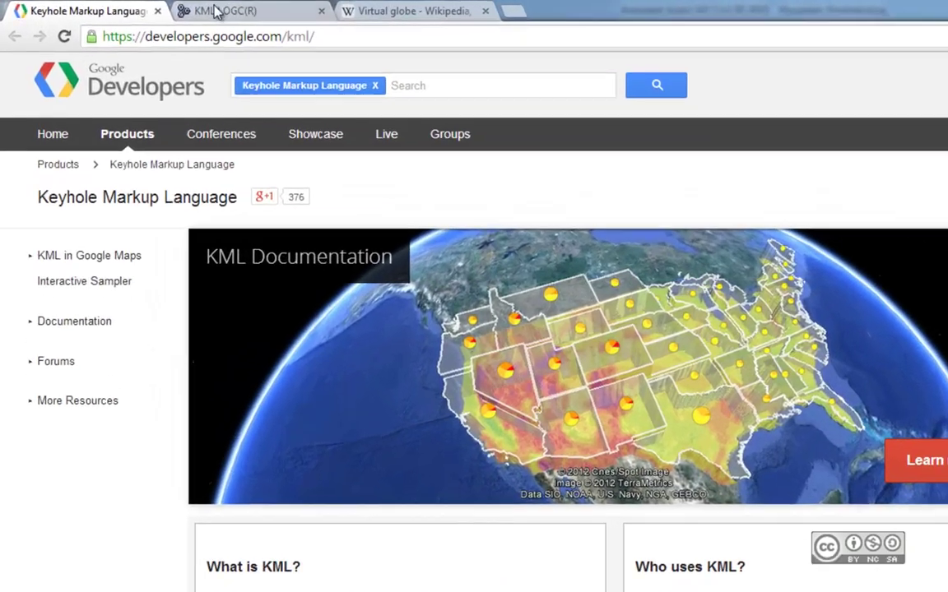
Step: Switch to the 'KML | OGC(R)' tab showing the OGC KML standard overview
click(128, 5)
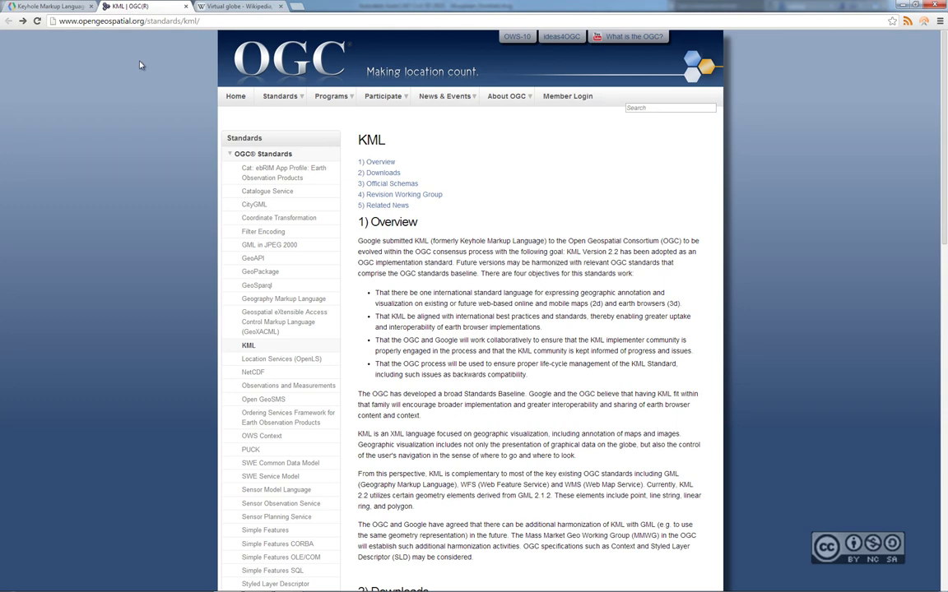
Step: Show the 'Virtual globe - Wikipedia' article in Chrome
click(230, 7)
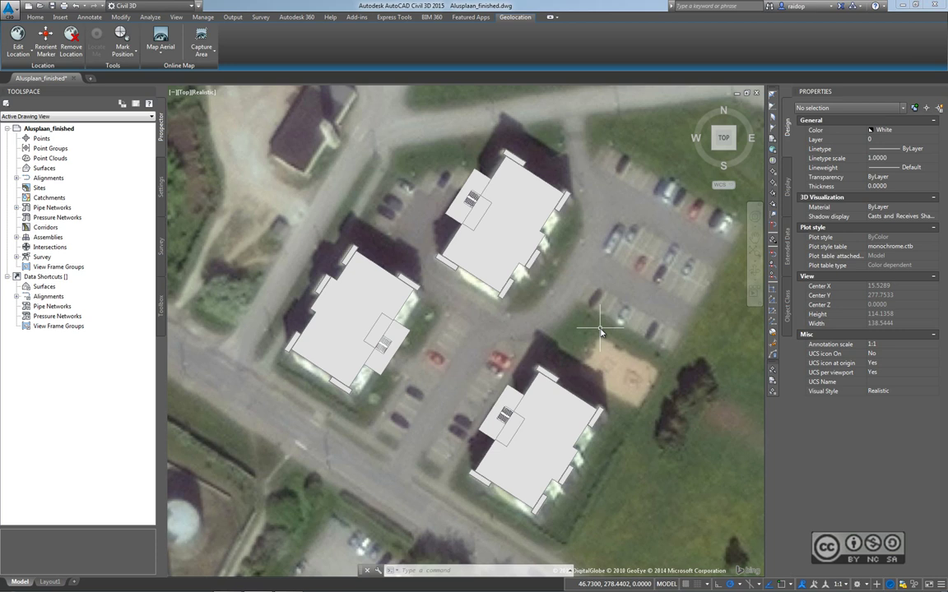
Step: Orbit from Top view into a perspective view of the three 3D buildings
shift+middle_drag(445, 381, 480, 305)
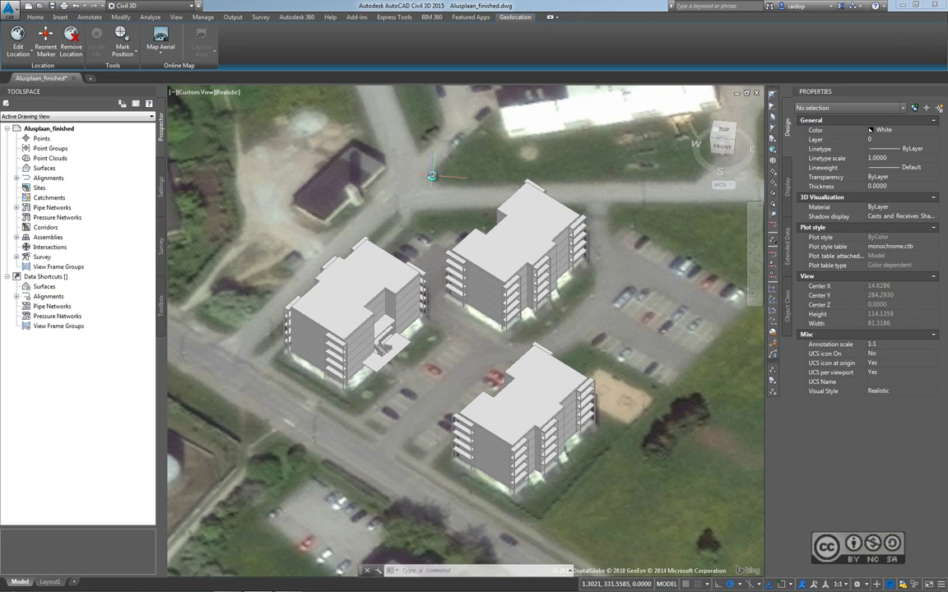
Step: Run EXPORTKML to bring up the Export KML dialog
text(export)
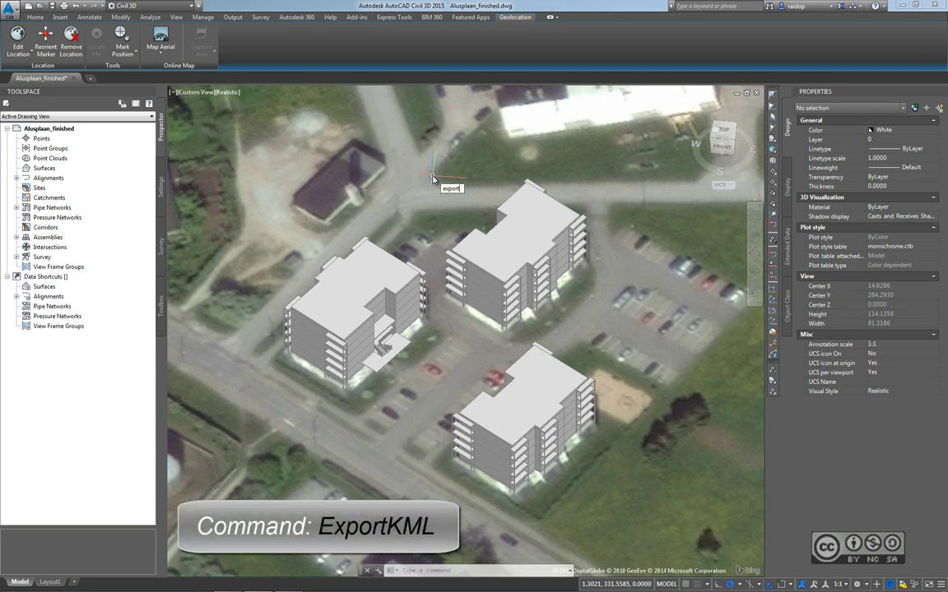
text(kml)
key(Return)
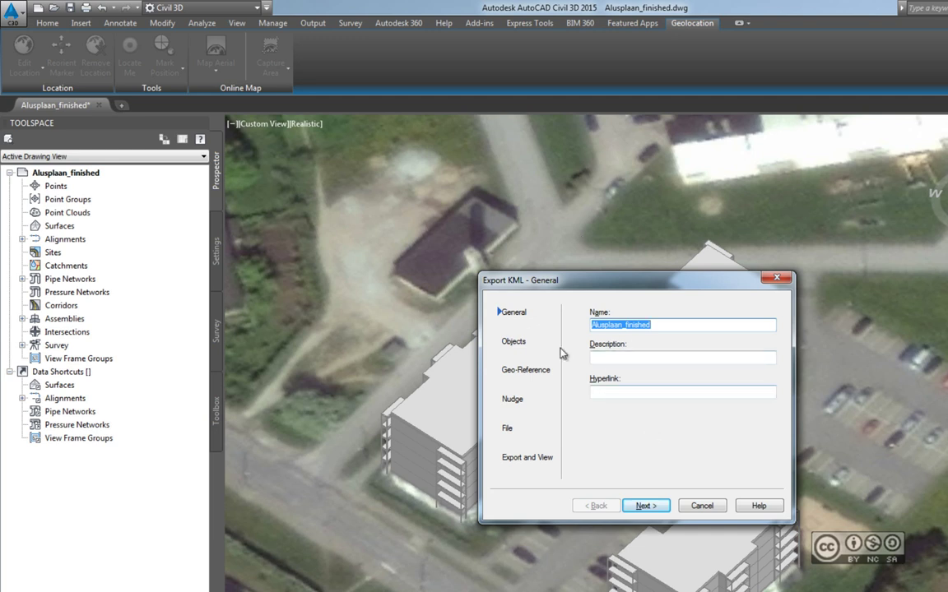
Step: Keep the export name Alusplaan_finished and advance to the Objects page
click(685, 327)
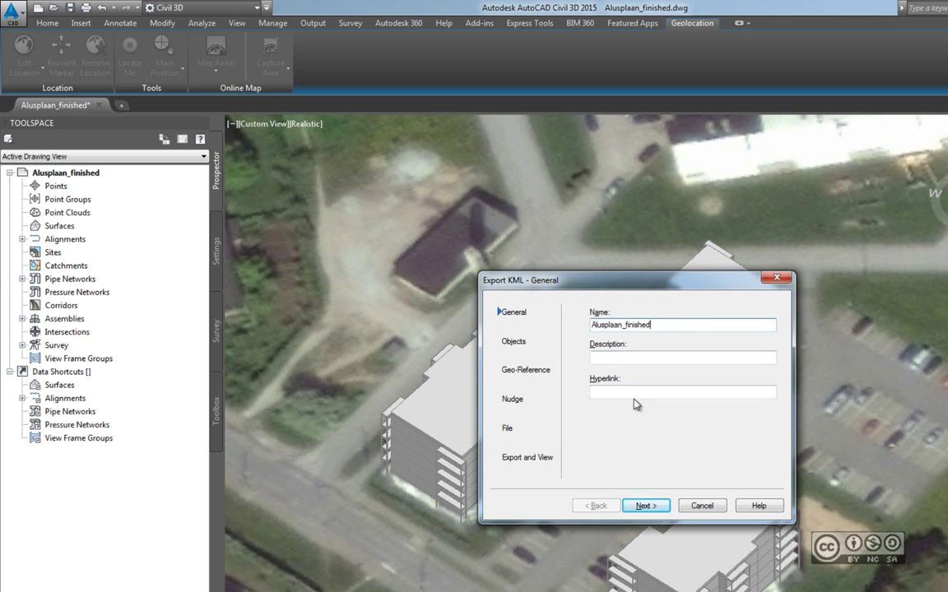
click(656, 508)
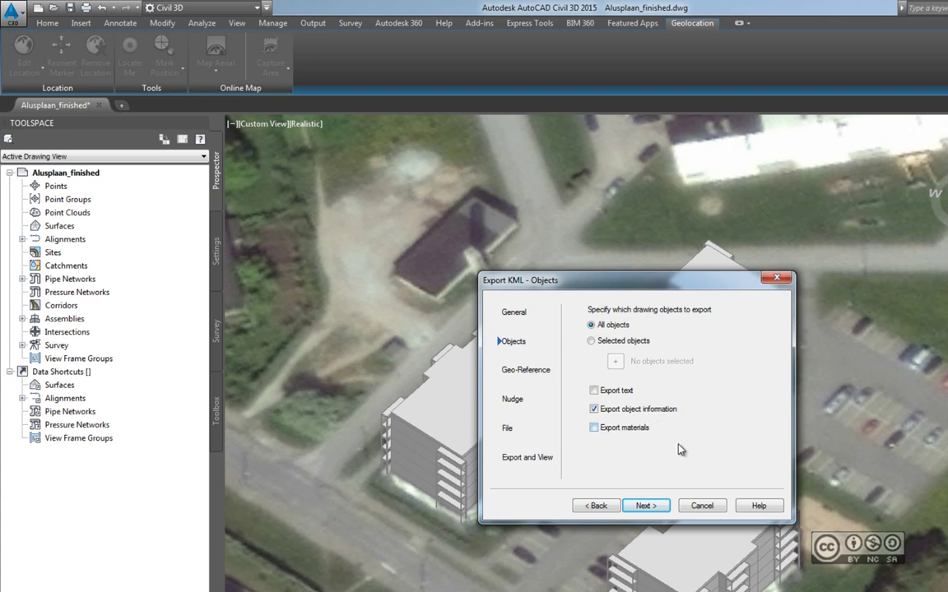
Step: Keep All objects with object information and advance to the Geo-Reference page
click(646, 506)
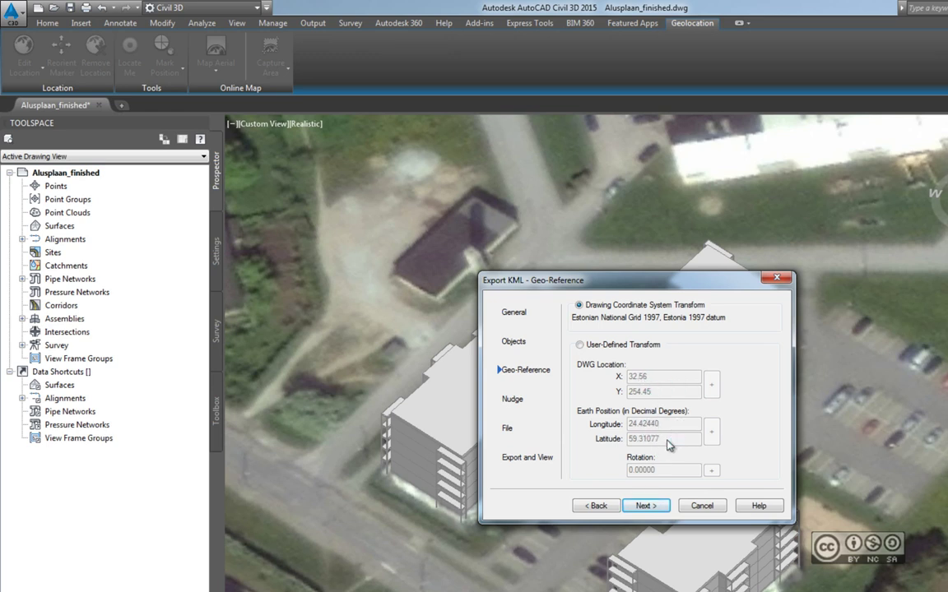
Step: Keep the Estonian National Grid 1997 drawing transform and advance to the Nudge page
click(646, 507)
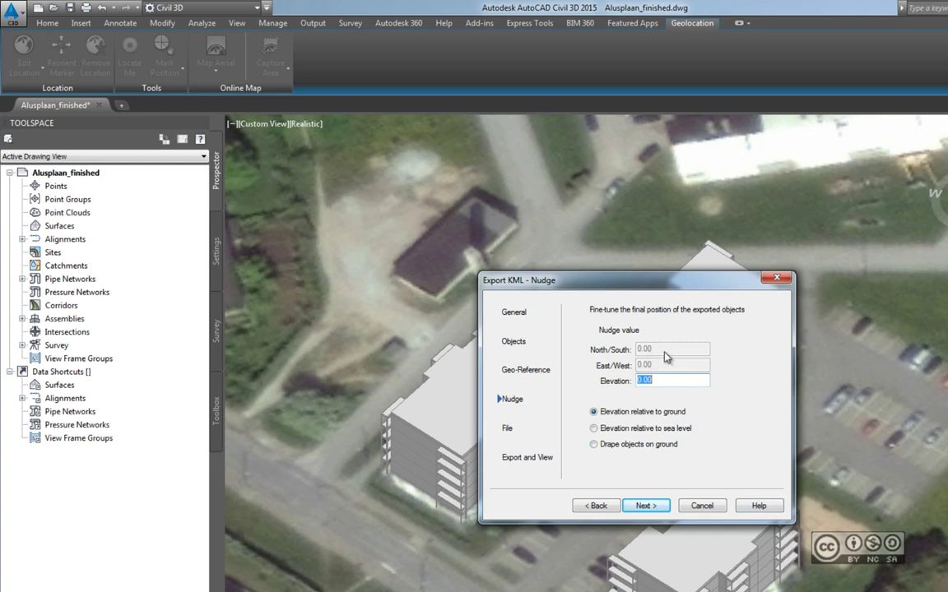
click(676, 382)
Step: Set the output file to a compressed Alusplaan_finished.kmz on the Desktop
click(650, 506)
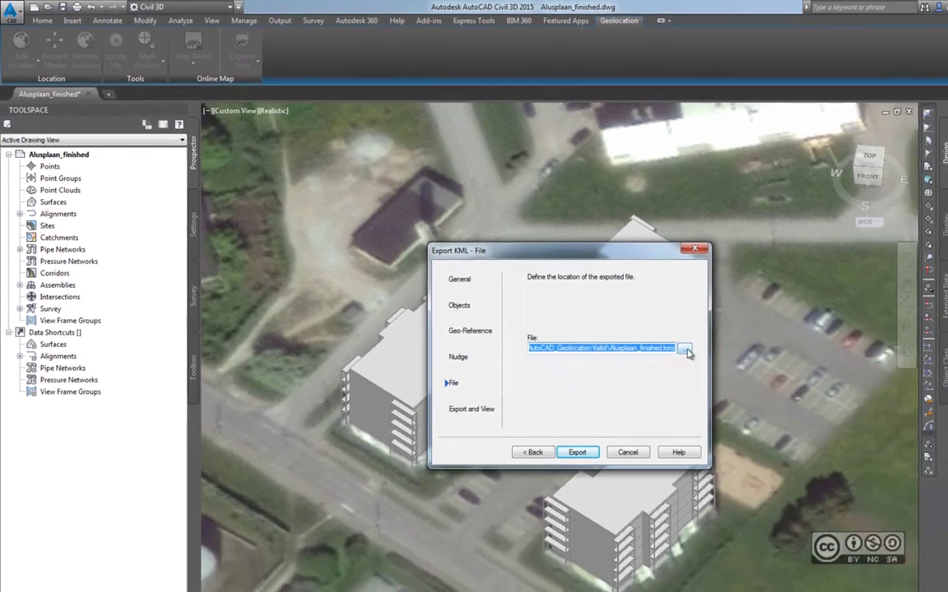
click(726, 369)
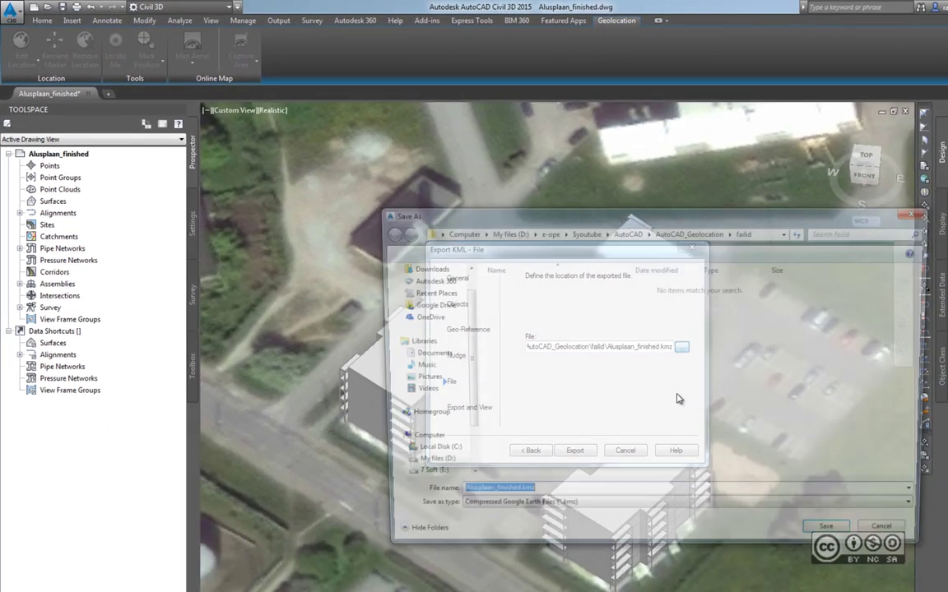
click(418, 285)
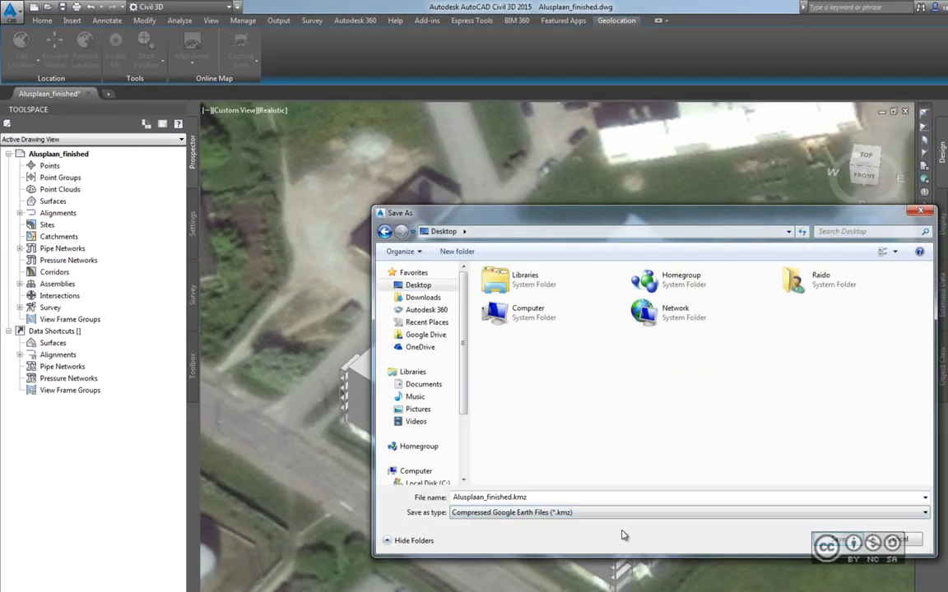
click(618, 512)
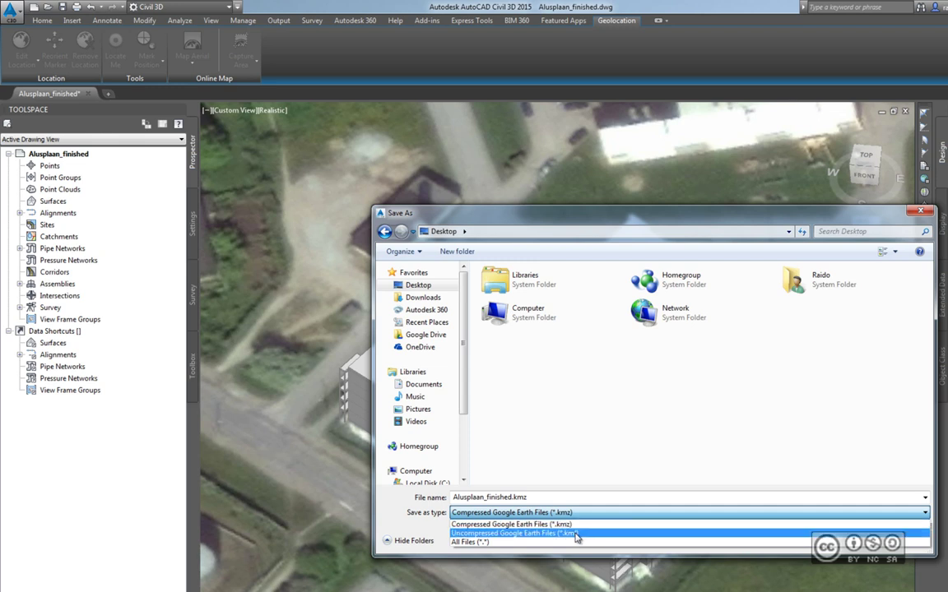
click(571, 517)
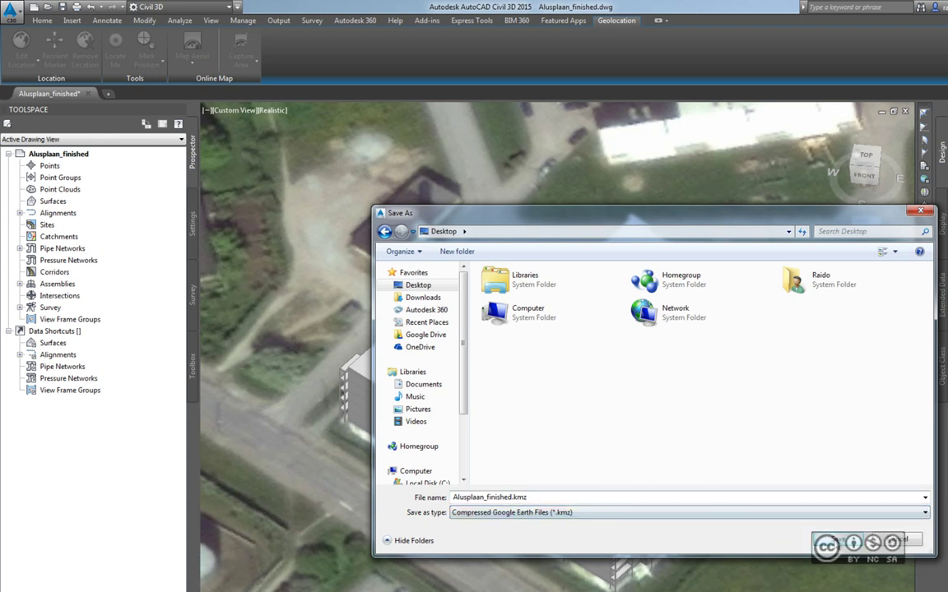
click(835, 538)
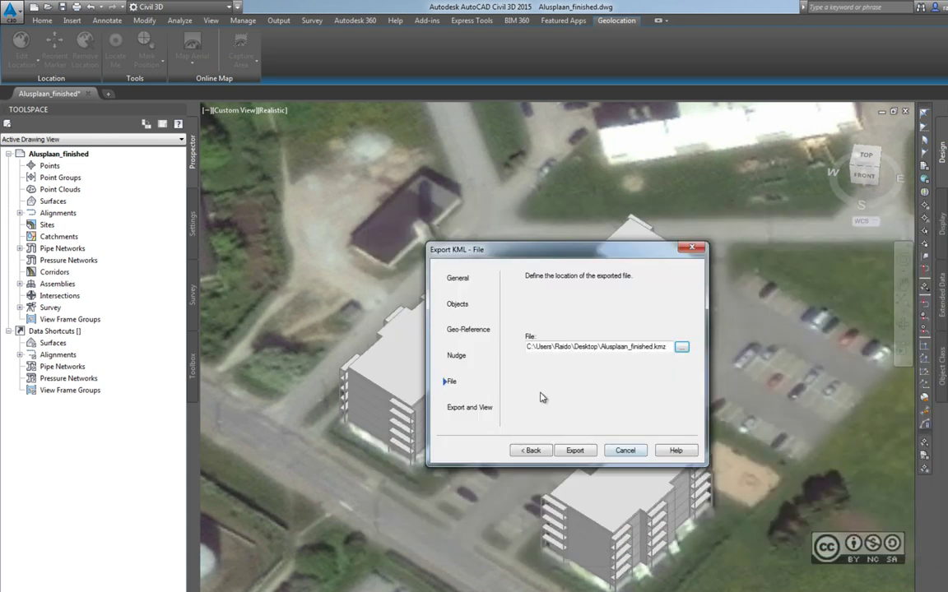
Step: Export the model to Alusplaan_finished.kmz and view it in Google Earth
click(574, 450)
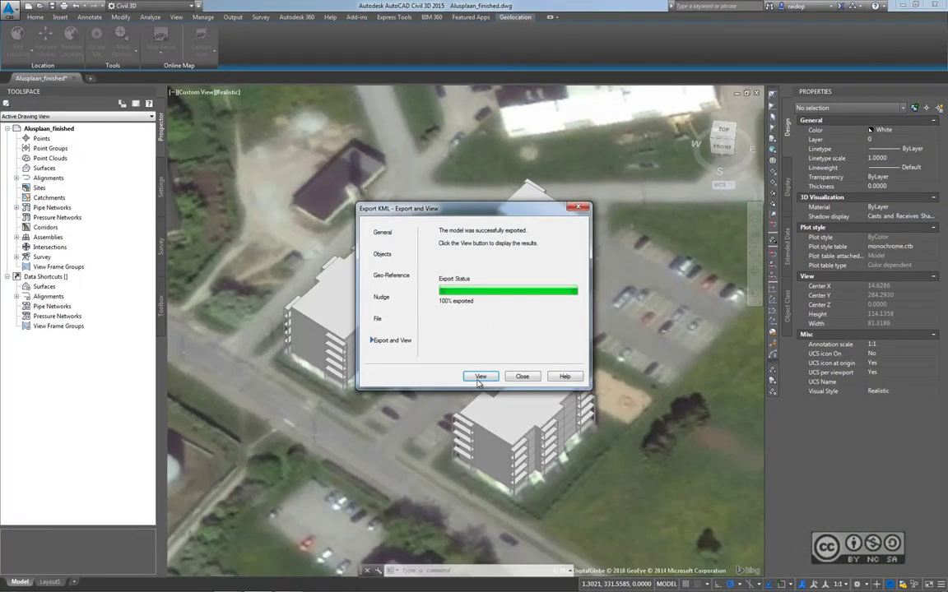
click(481, 377)
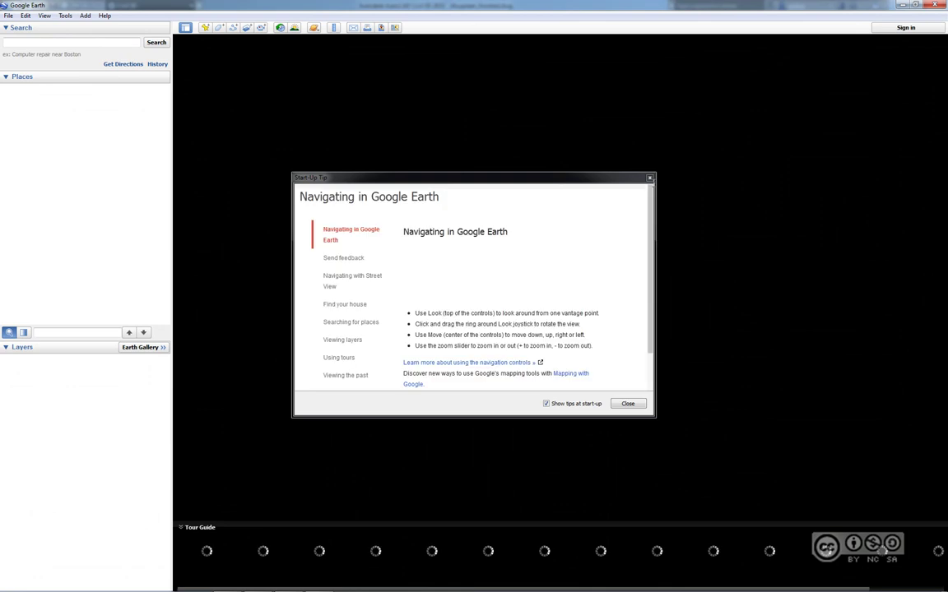
Step: Dismiss the start-up tip so the three exported buildings show over the town imagery
click(628, 404)
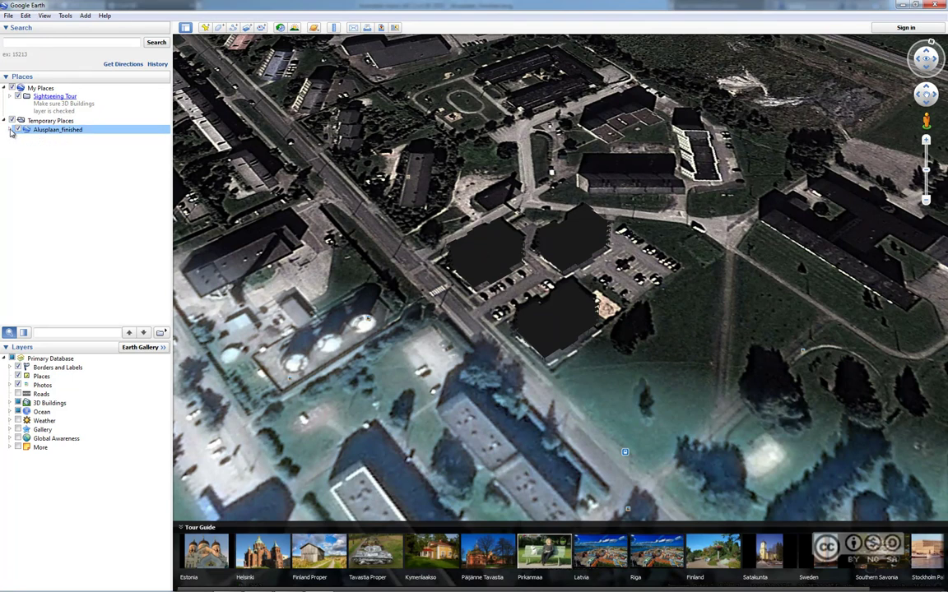
Step: Browse Alusplaan_finished > Model in Temporary Places, expanding the Solid [9BA61] part, then collapse Model
click(10, 129)
click(14, 156)
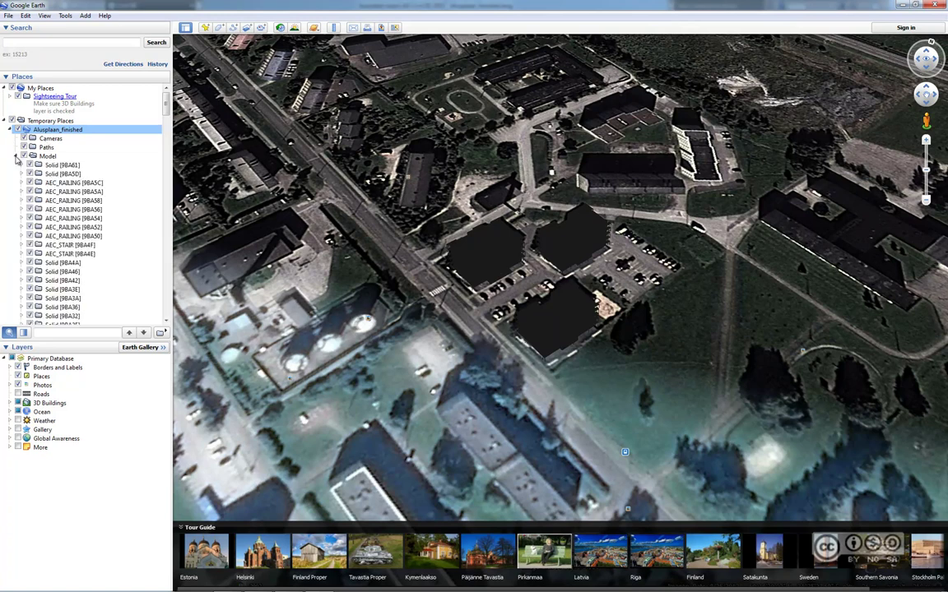
click(20, 165)
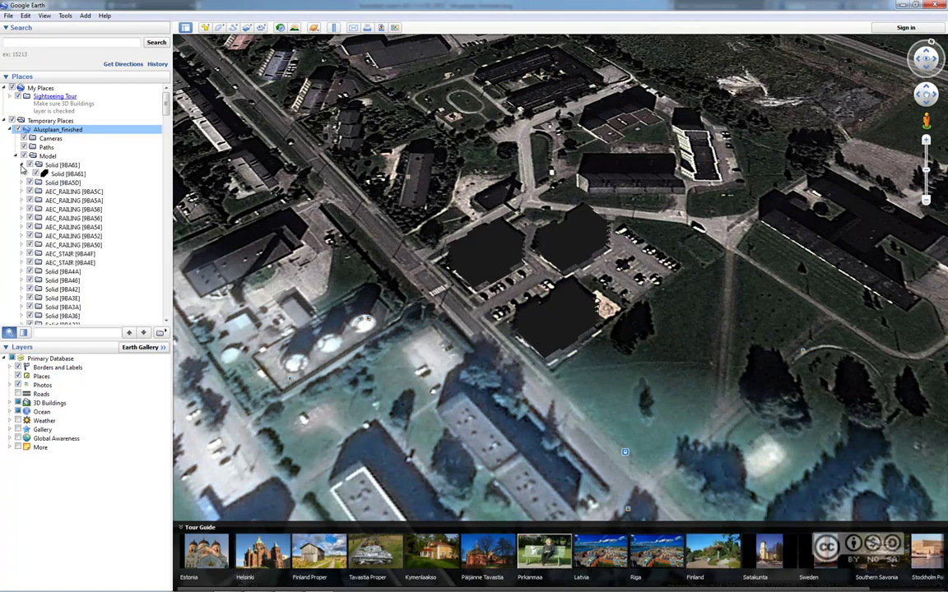
mouse_move(164, 95)
mouse_down()
mouse_move(162, 299)
mouse_move(166, 97)
mouse_up()
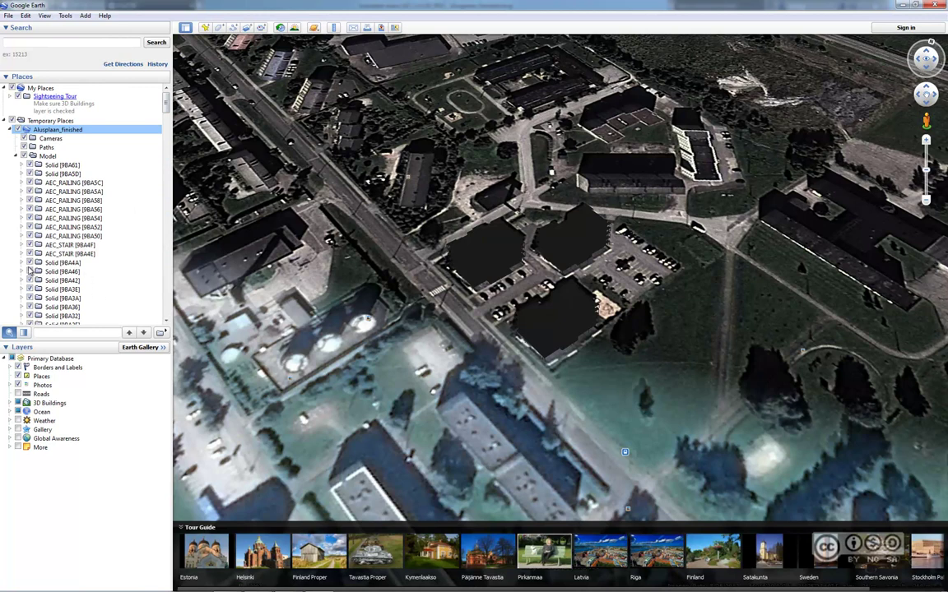
click(16, 156)
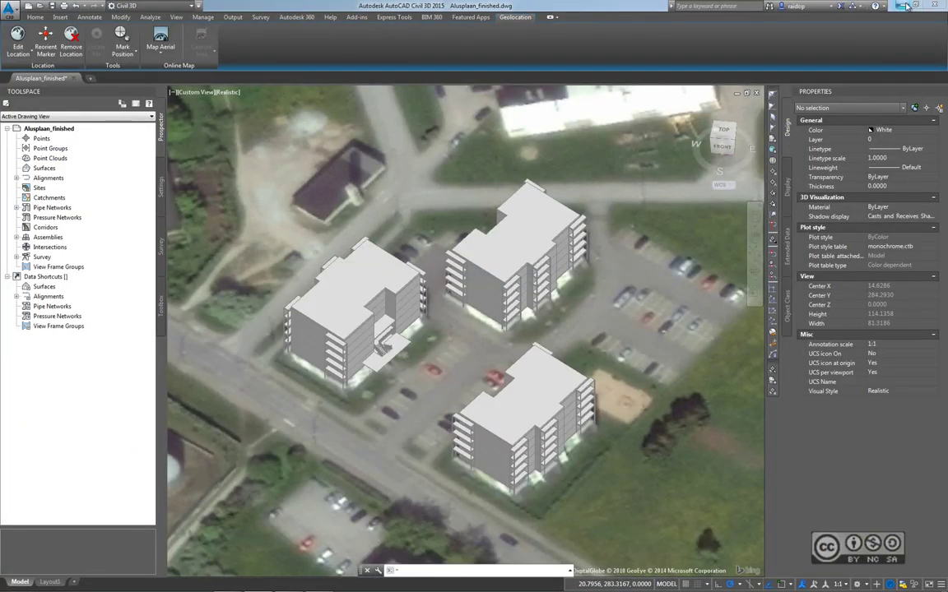
Step: Check the desktop Alusplaan_finished.kmz properties: 267 KB, opens with Google Earth
click(901, 6)
click(30, 23)
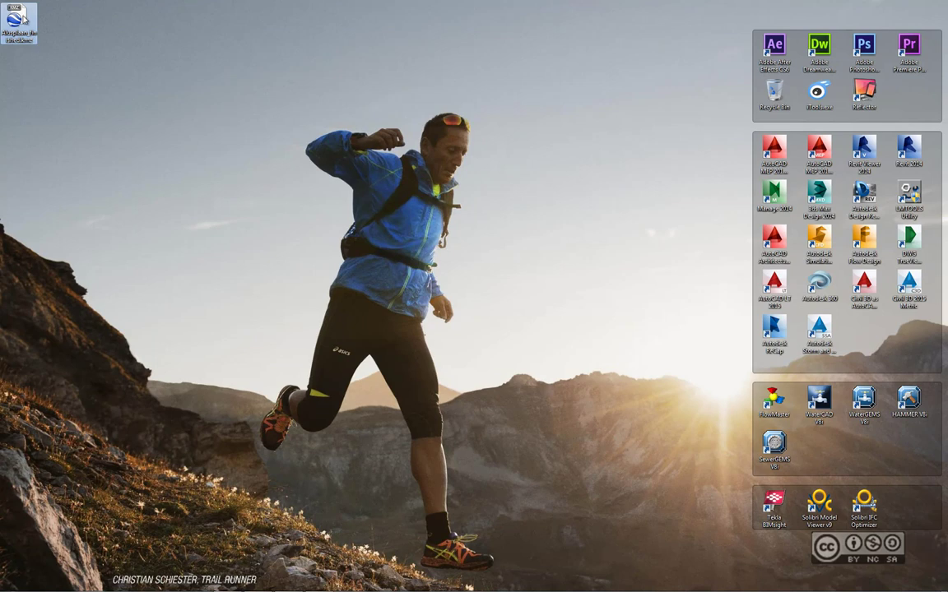
right_click(24, 18)
click(125, 203)
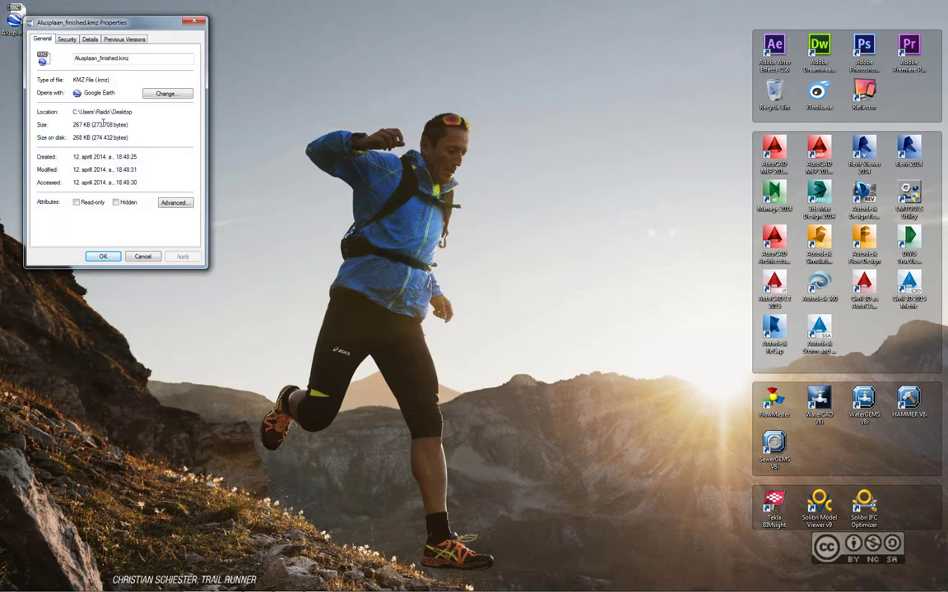
key(Escape)
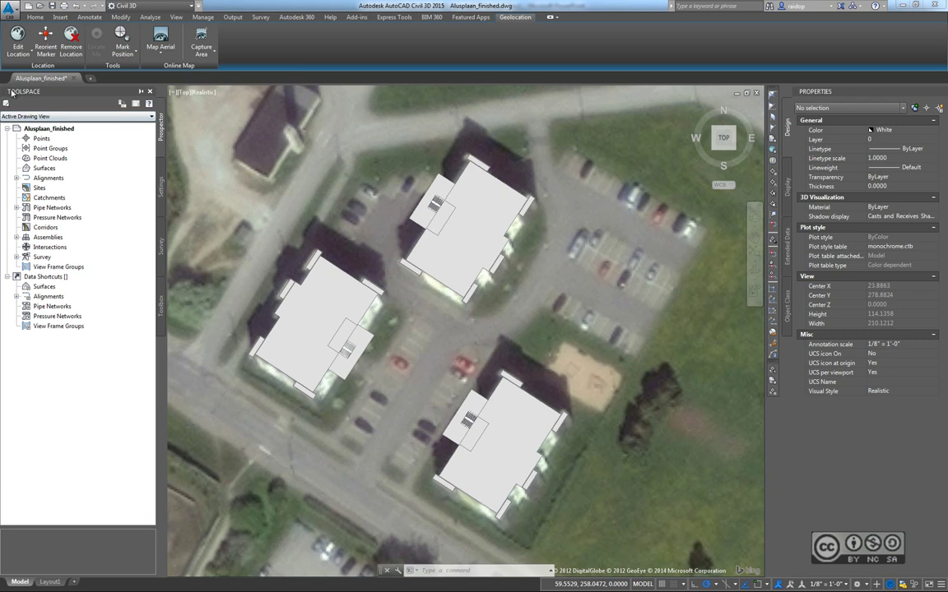
Step: Launch Export KML from the Toolbox's Miscellaneous Utilities group
click(162, 300)
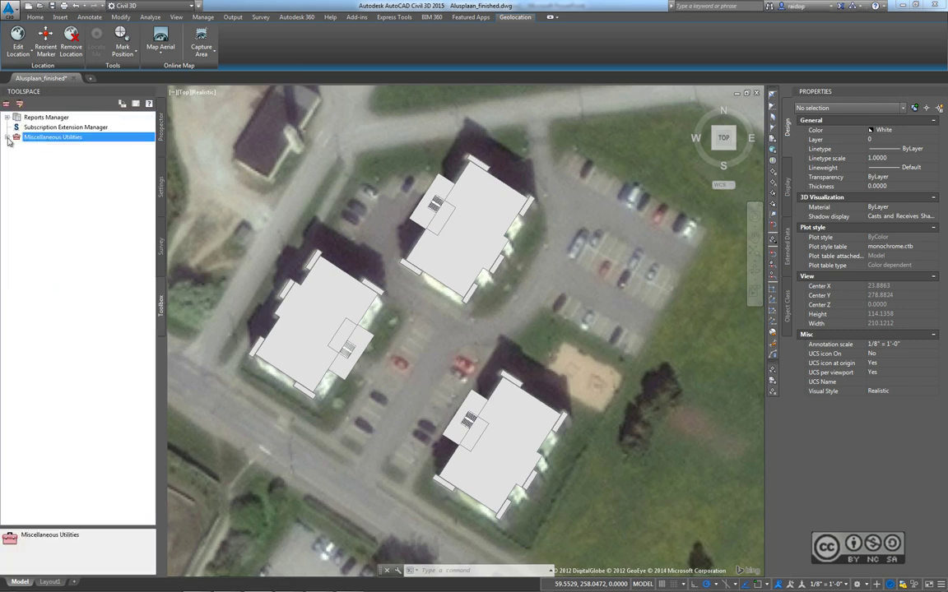
click(7, 138)
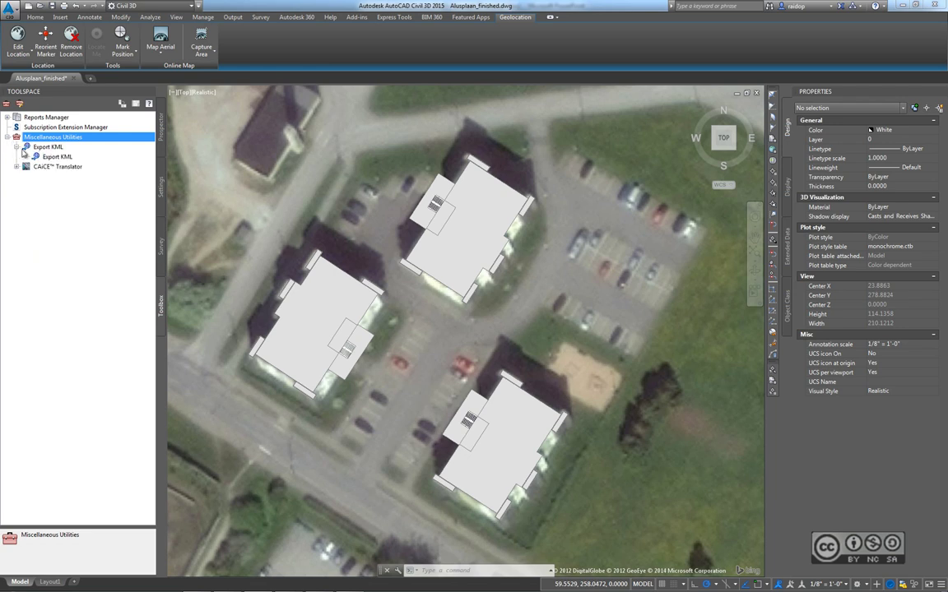
click(57, 156)
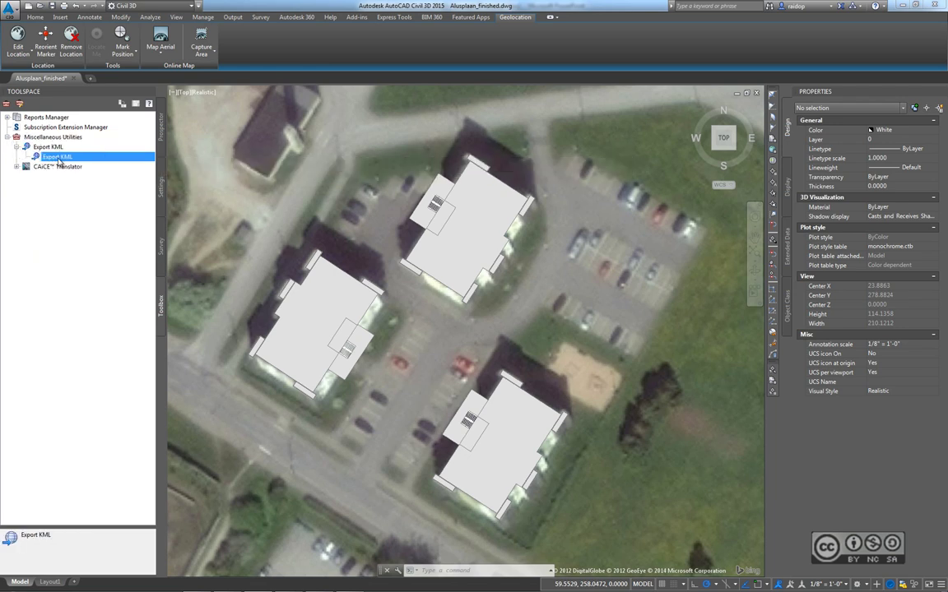
double_click(59, 159)
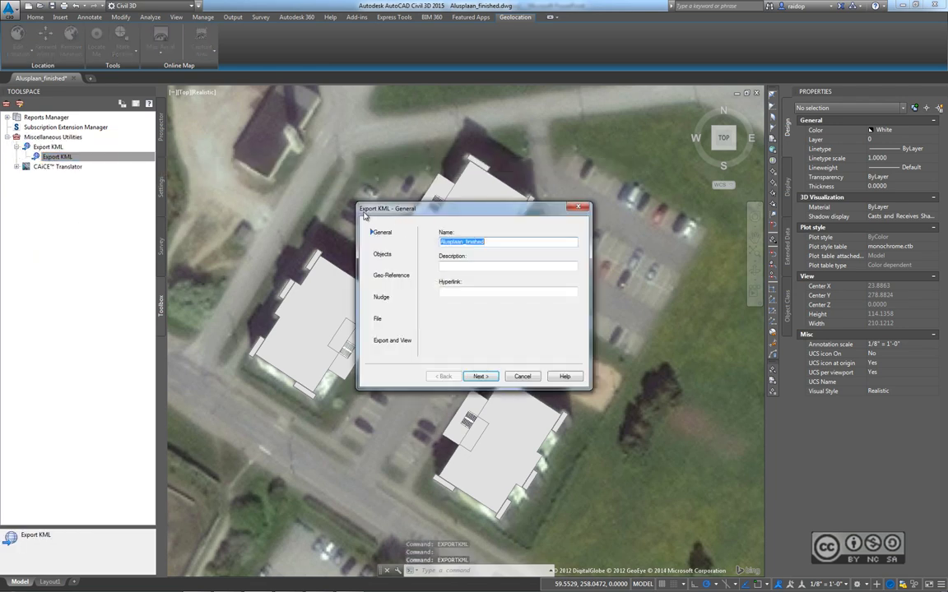